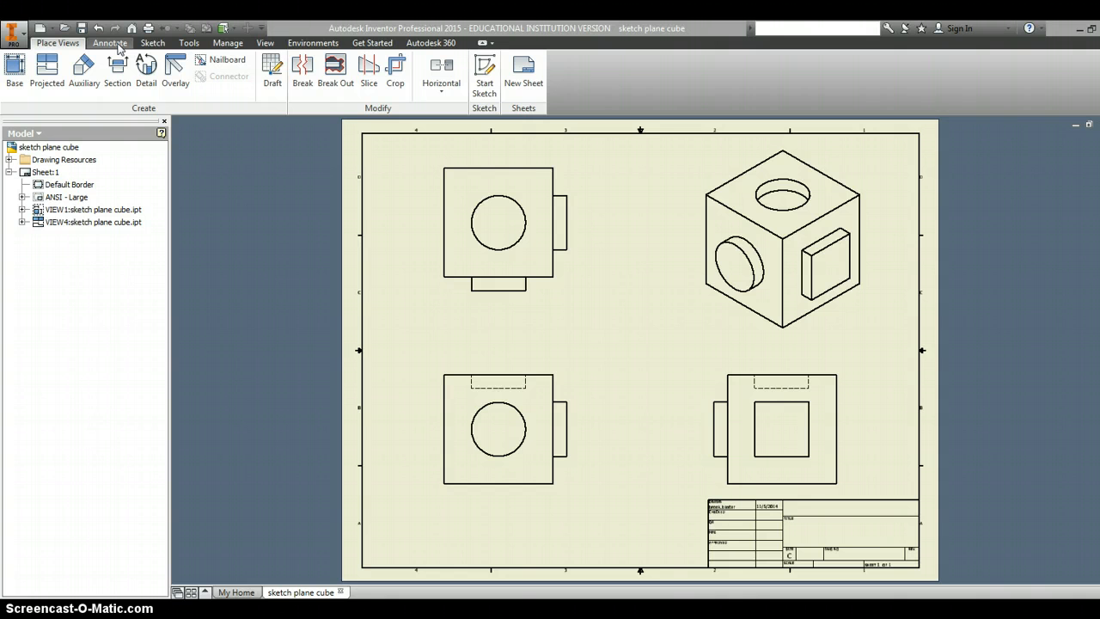
# - Place a new text note in the empty title block cell above the TITLE field
pyautogui.click(110, 43)
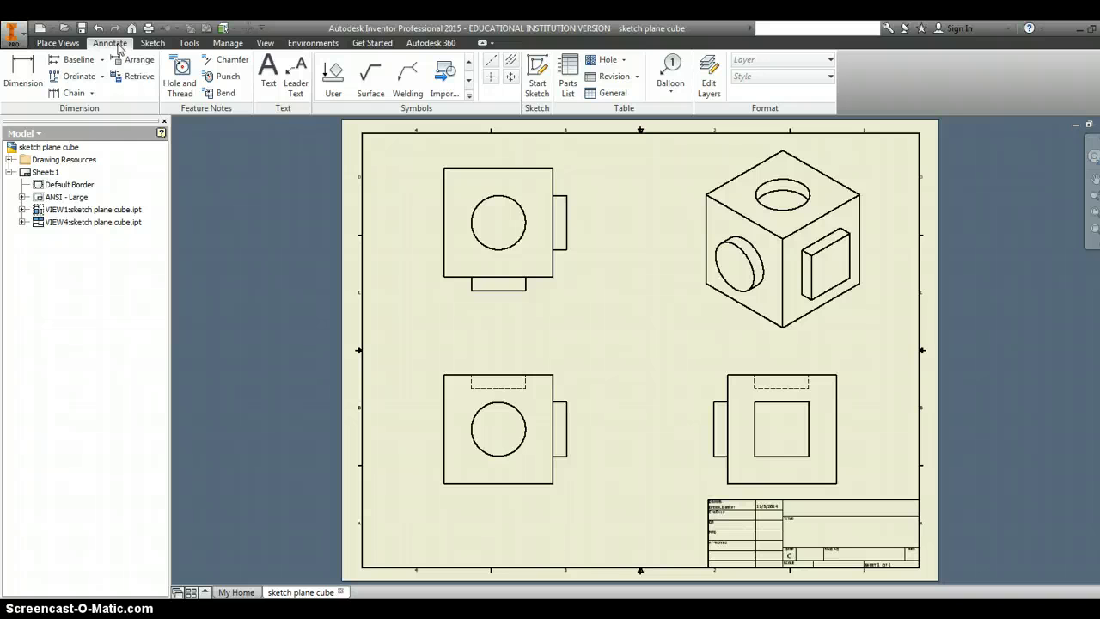
pyautogui.click(271, 72)
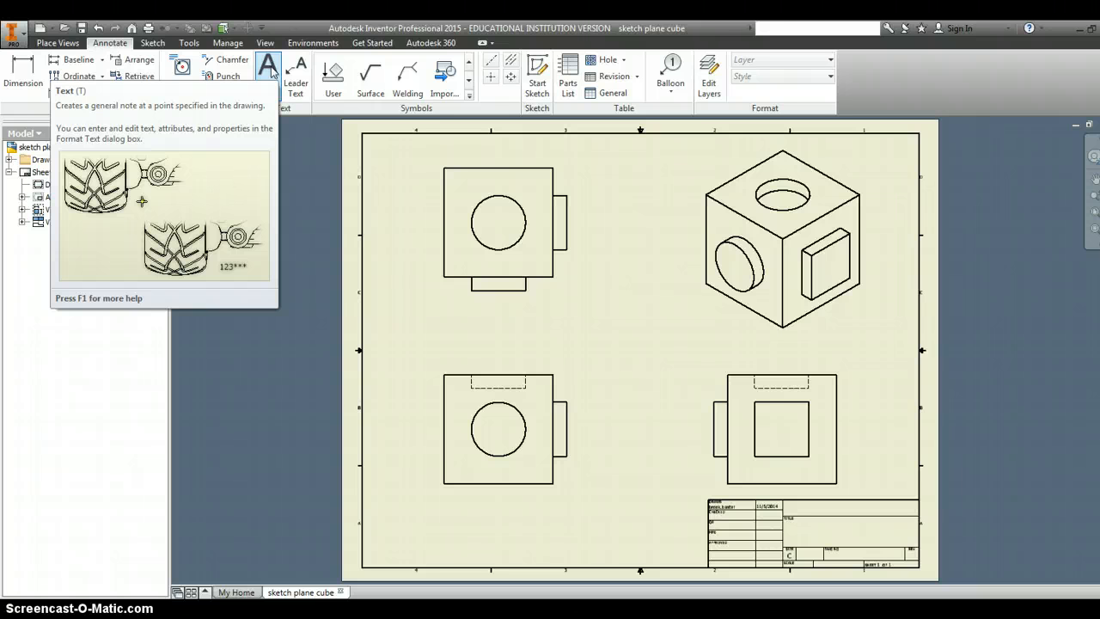
pyautogui.click(272, 73)
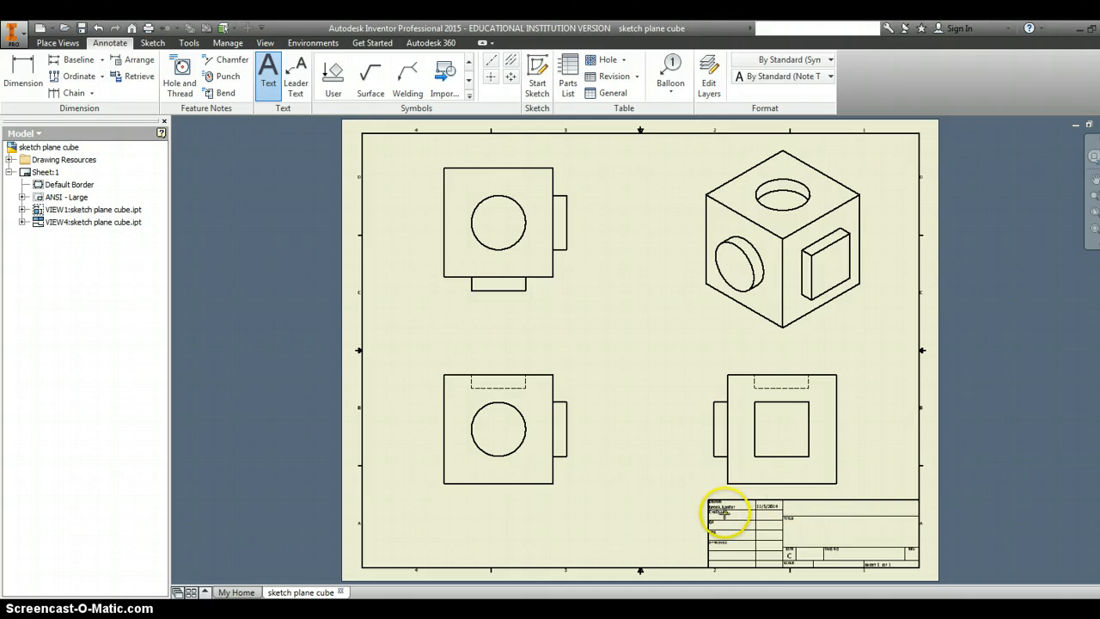
pyautogui.scroll(-8, 720, 511)
pyautogui.scroll(3, 725, 513)
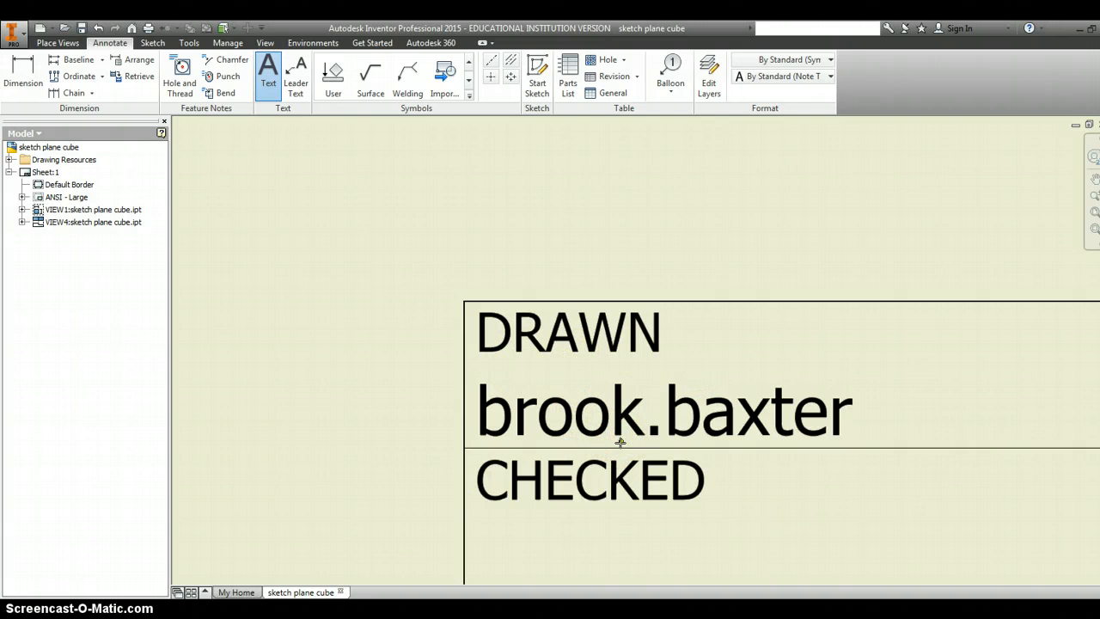
pyautogui.scroll(3, 620, 442)
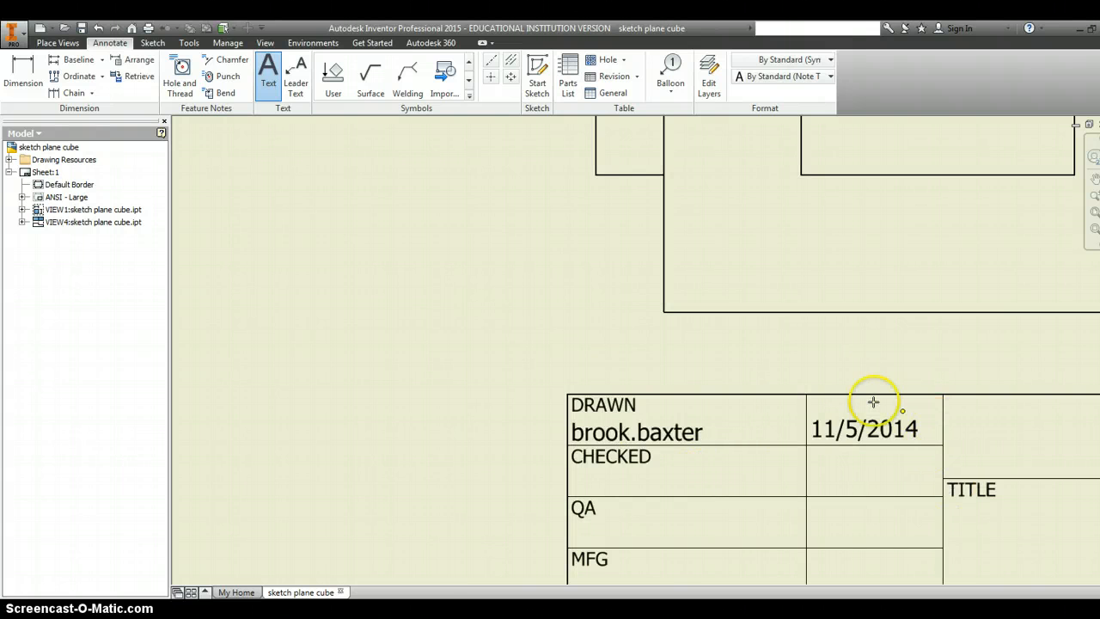
pyautogui.scroll(4, 910, 527)
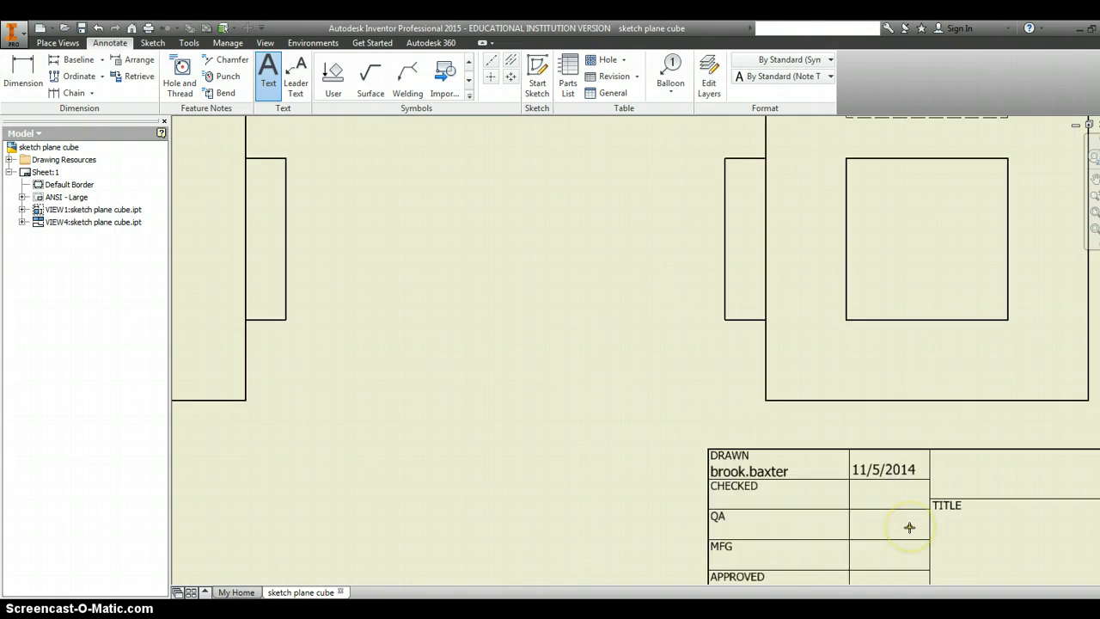
pyautogui.scroll(2, 976, 600)
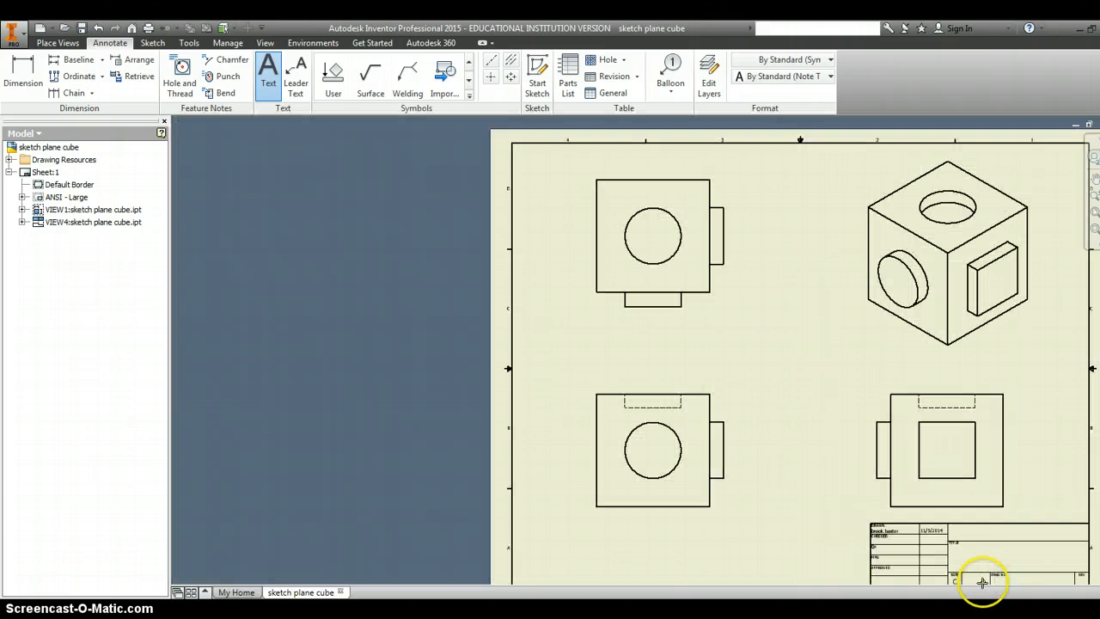
pyautogui.click(959, 533)
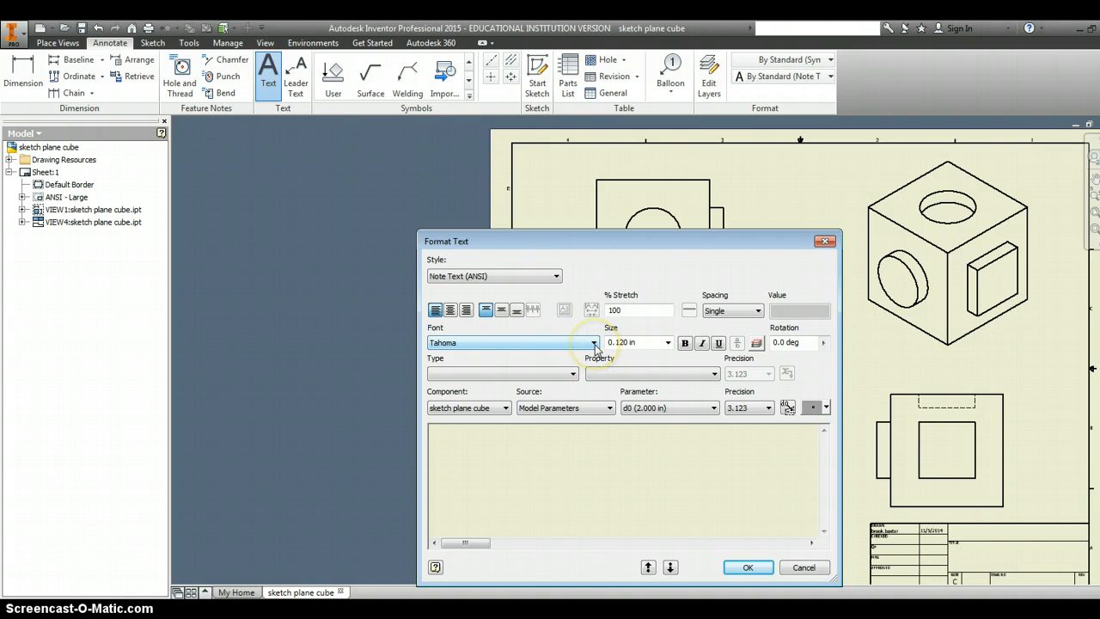
# - Enter the drafter's title and surname followed by "Period X" in bold 0.240 in text and finish the note
pyautogui.click(668, 342)
pyautogui.click(658, 382)
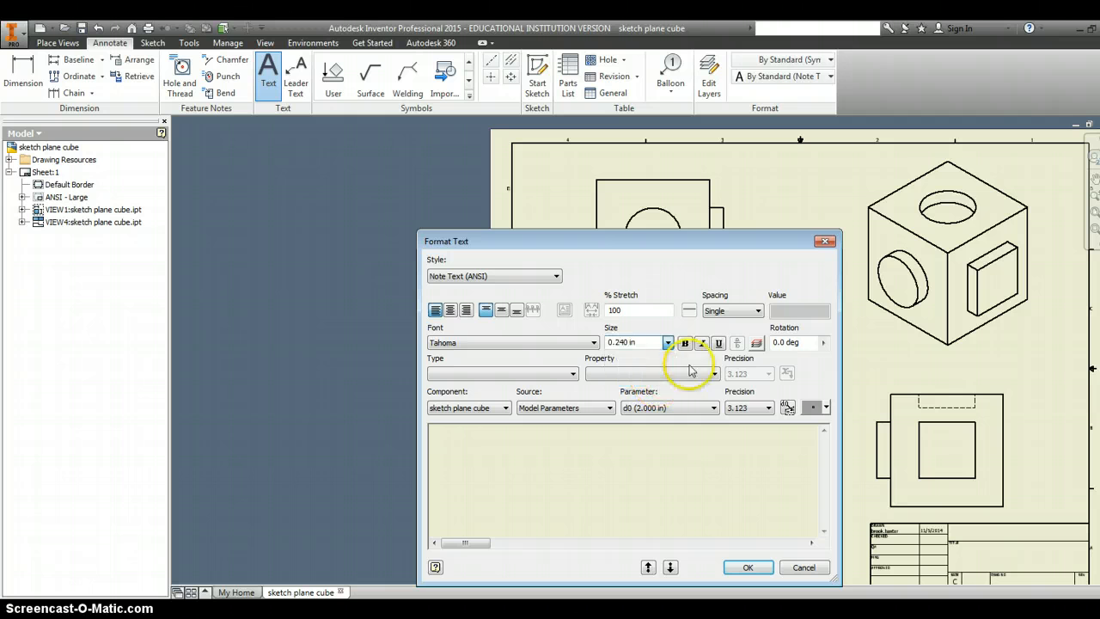
pyautogui.click(685, 343)
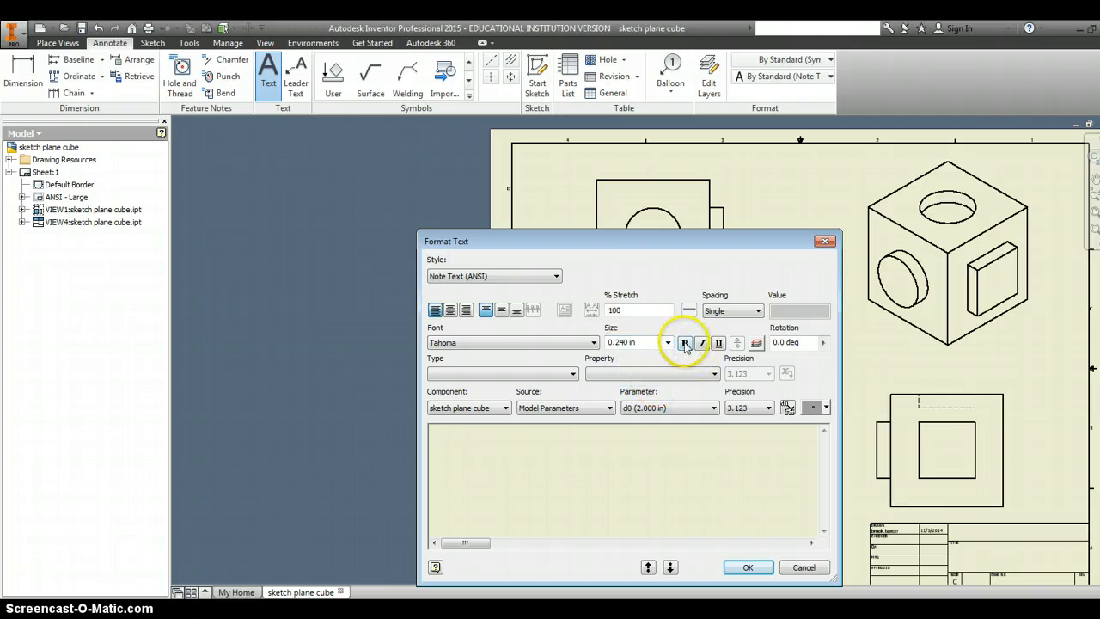
pyautogui.click(546, 495)
pyautogui.write('Mrs.')
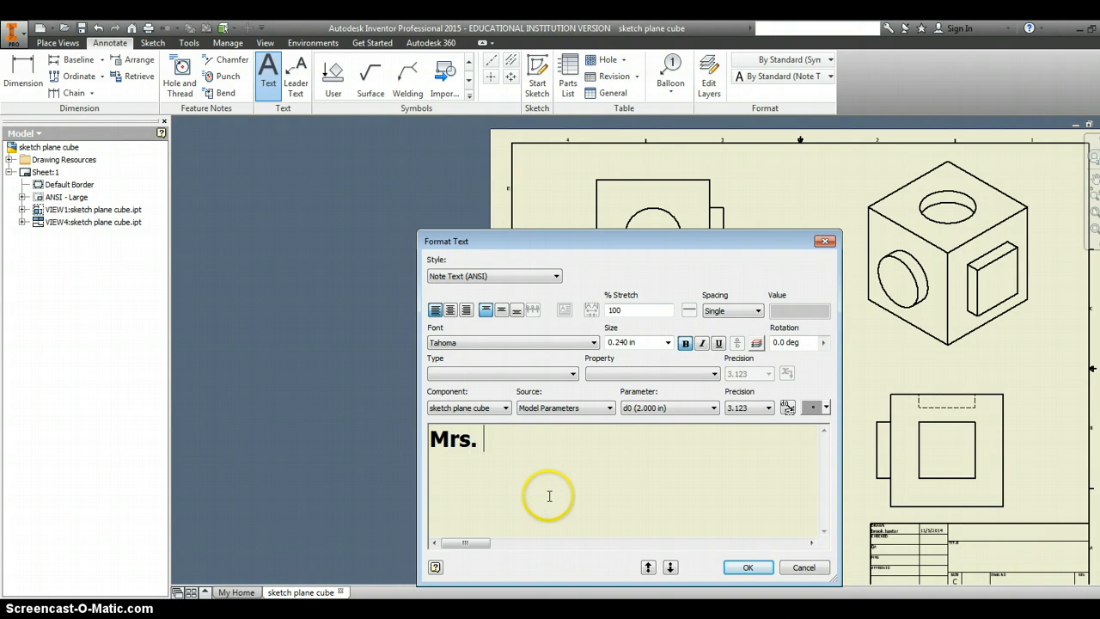
pyautogui.press('Return')
pyautogui.write('B')
pyautogui.press('BackSpace')
pyautogui.press('BackSpace')
pyautogui.write('Baxter Per')
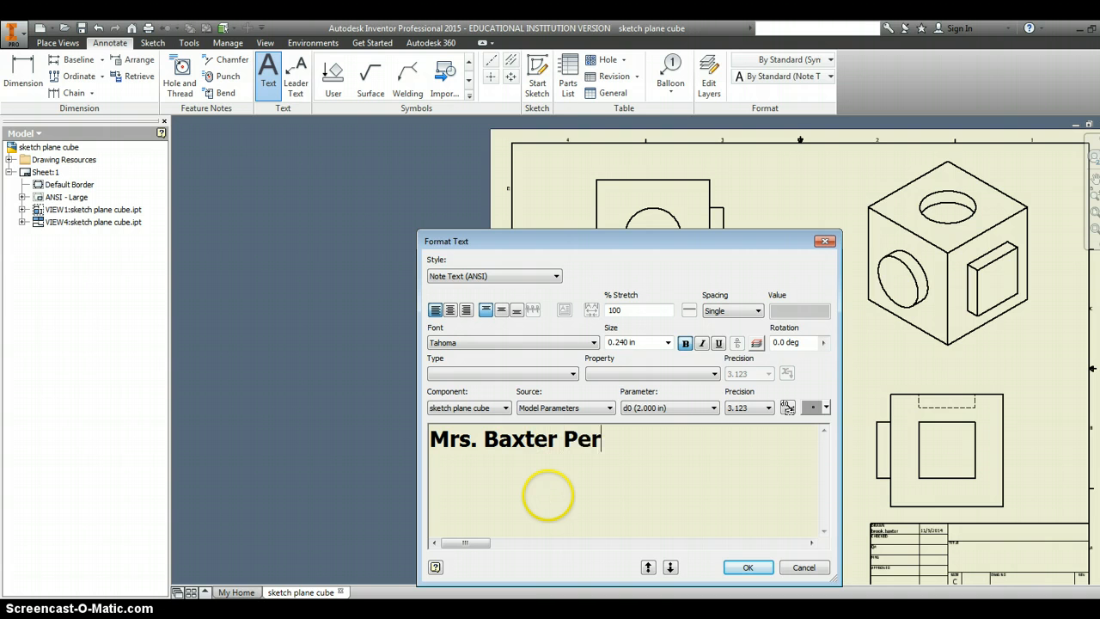
pyautogui.write('iod X')
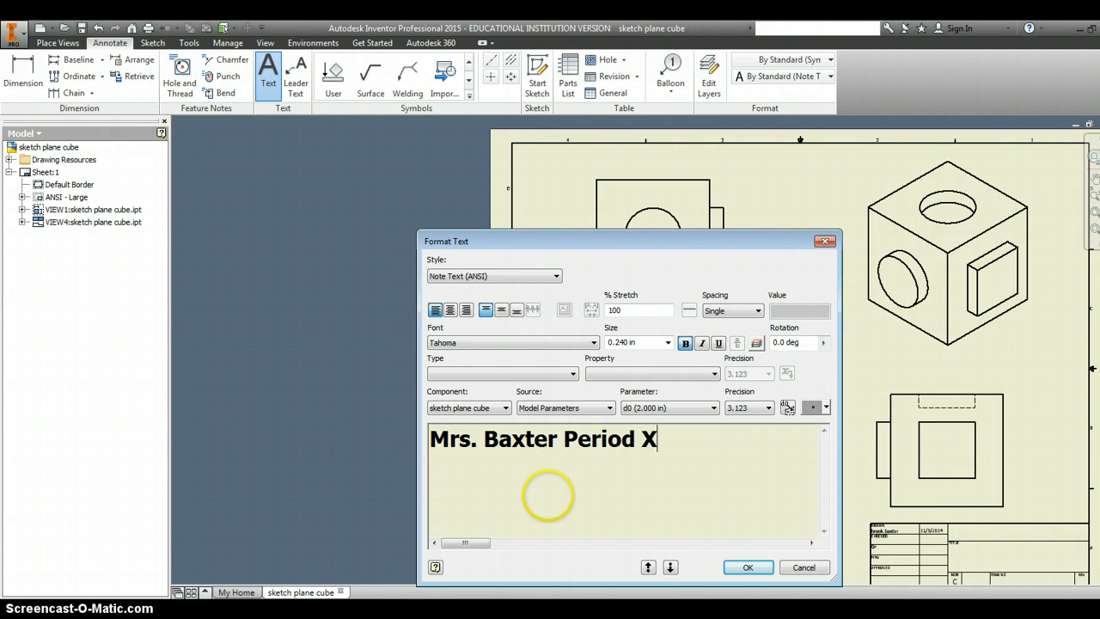
pyautogui.click(762, 568)
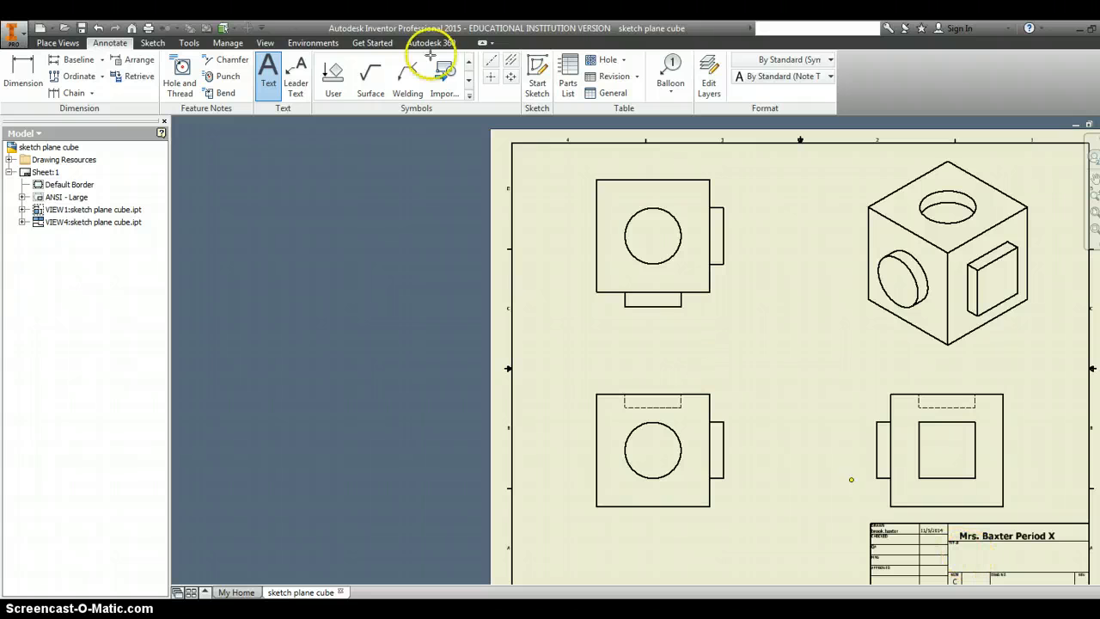
# - Add the note "Sketch Plane Cube" in bold 0.240 in text inside the title block's TITLE cell
pyautogui.click(267, 74)
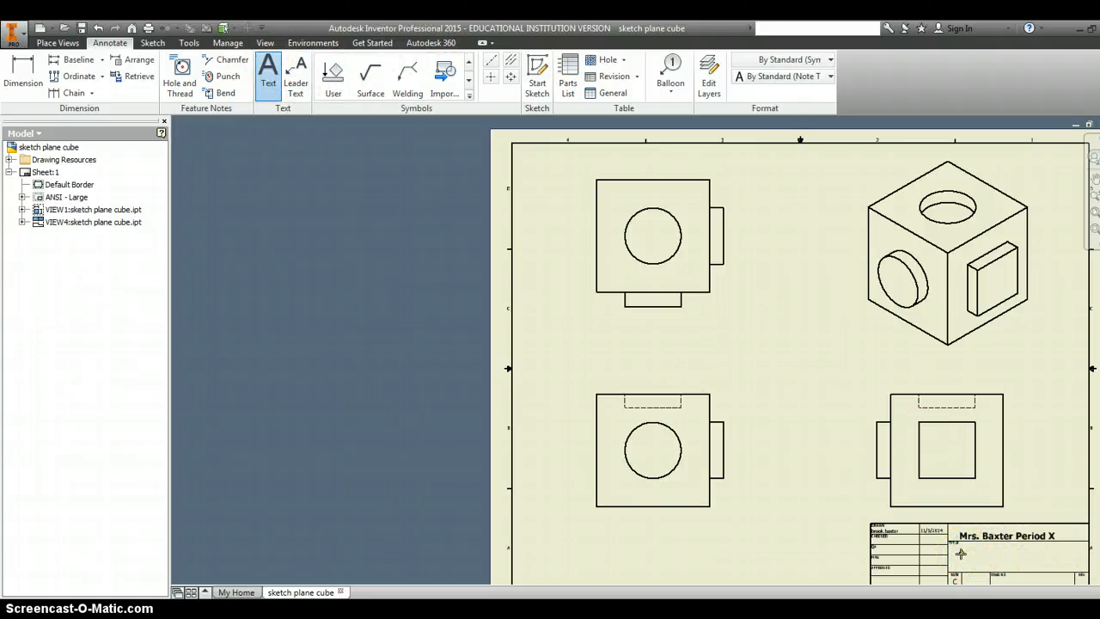
pyautogui.scroll(-4, 960, 554)
pyautogui.scroll(6, 960, 553)
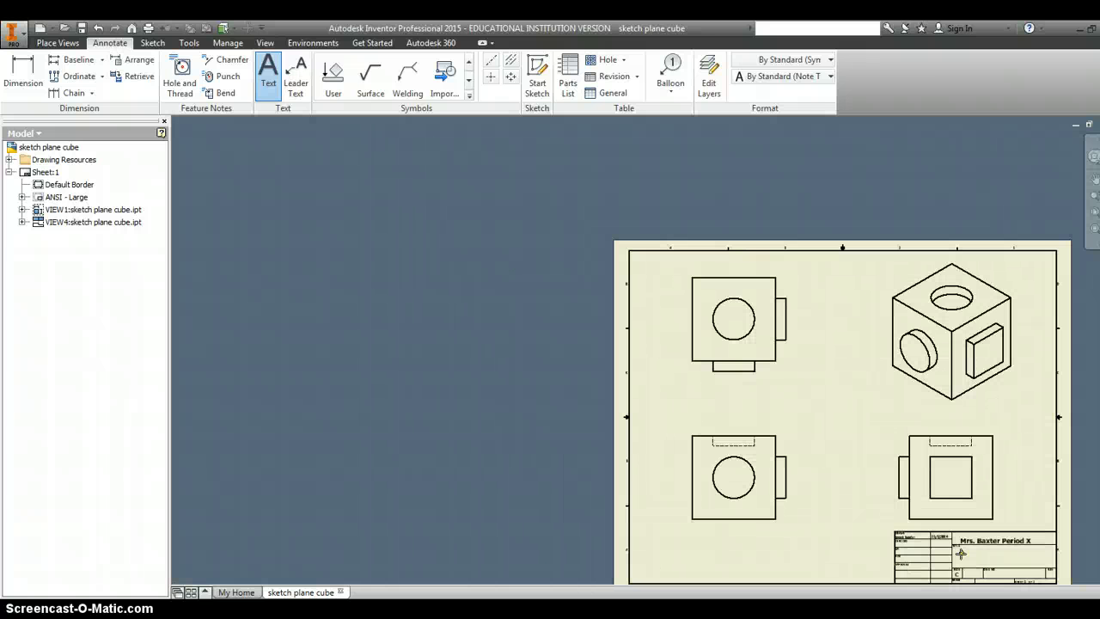
pyautogui.click(961, 554)
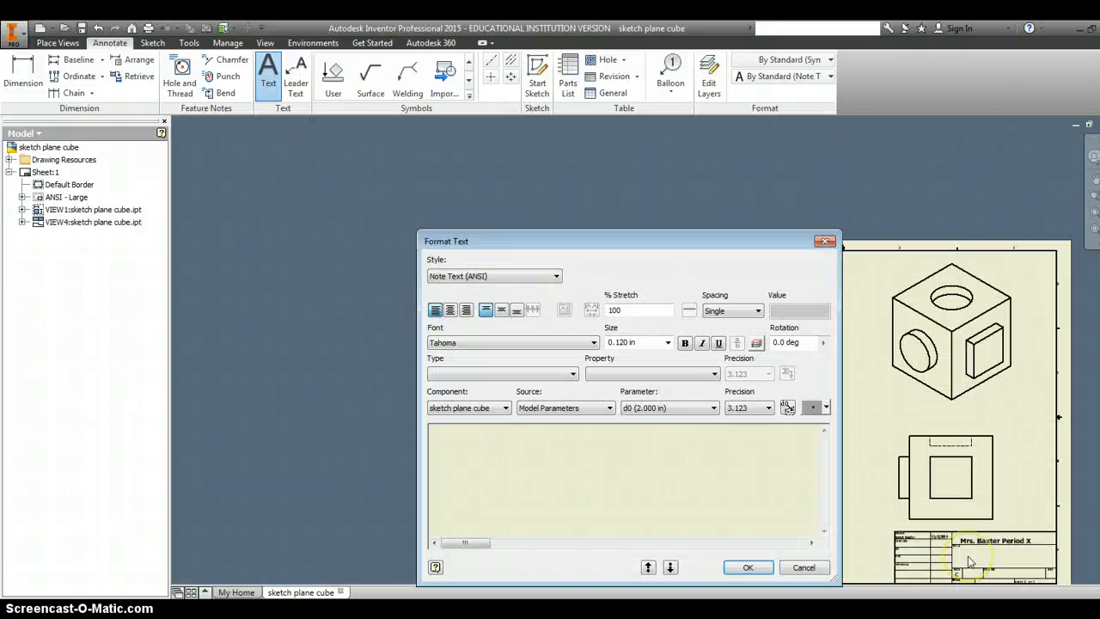
pyautogui.click(668, 342)
pyautogui.click(634, 377)
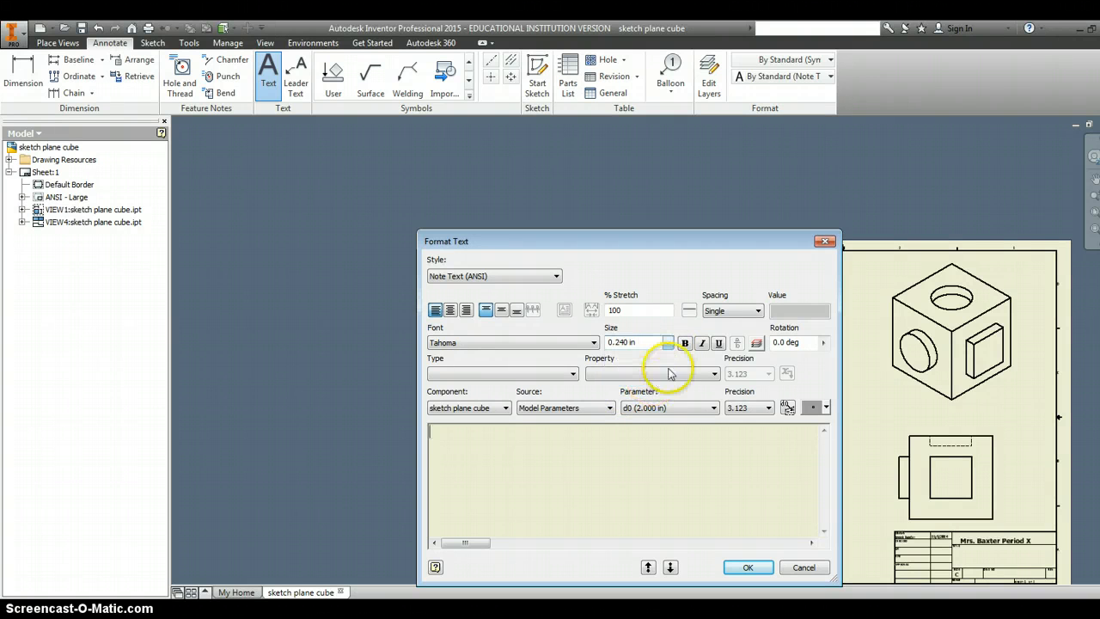
pyautogui.click(685, 343)
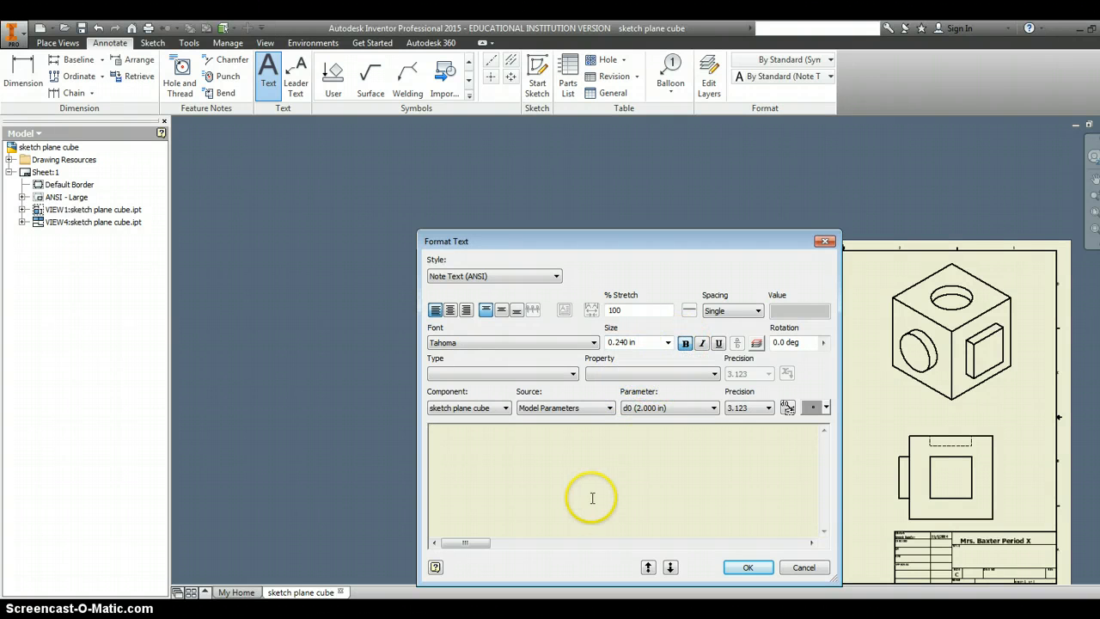
pyautogui.write('Sketch')
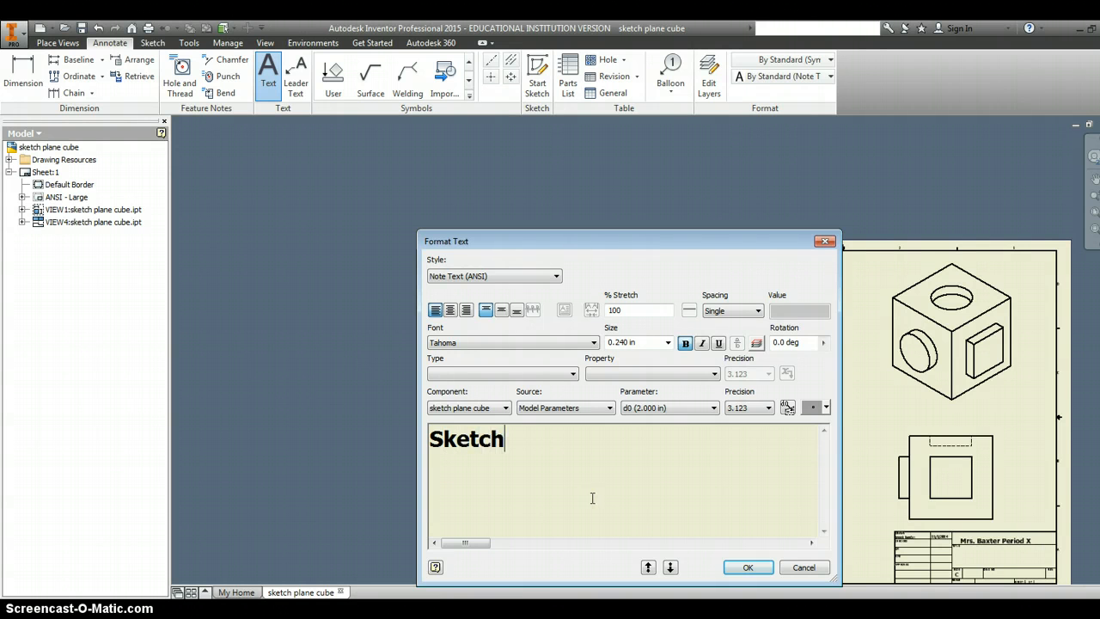
pyautogui.write(' Plane C')
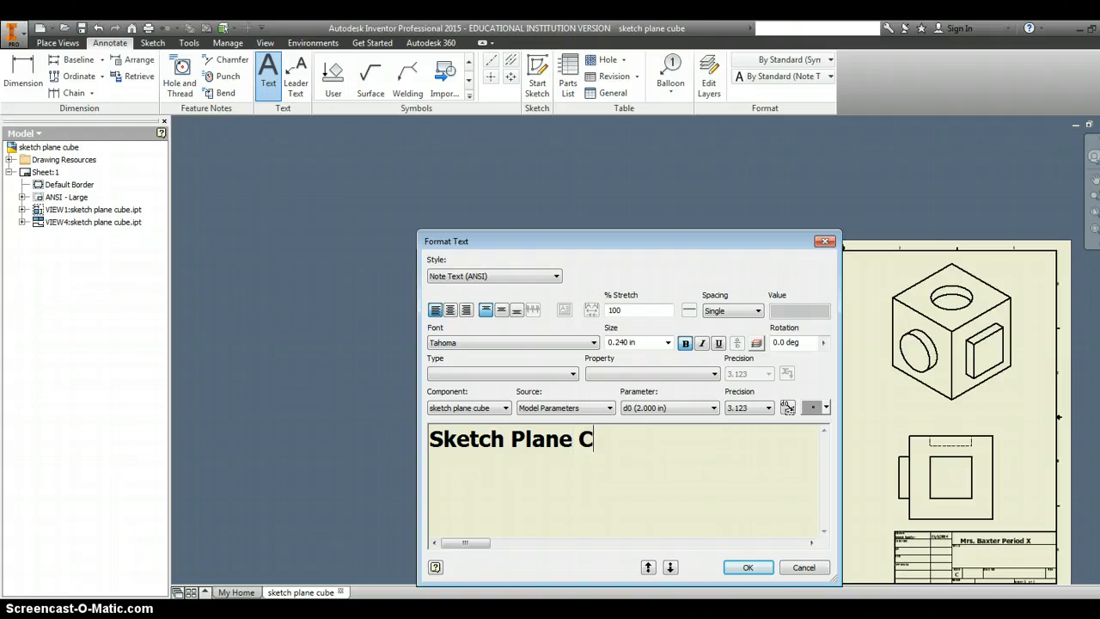
pyautogui.write('ube')
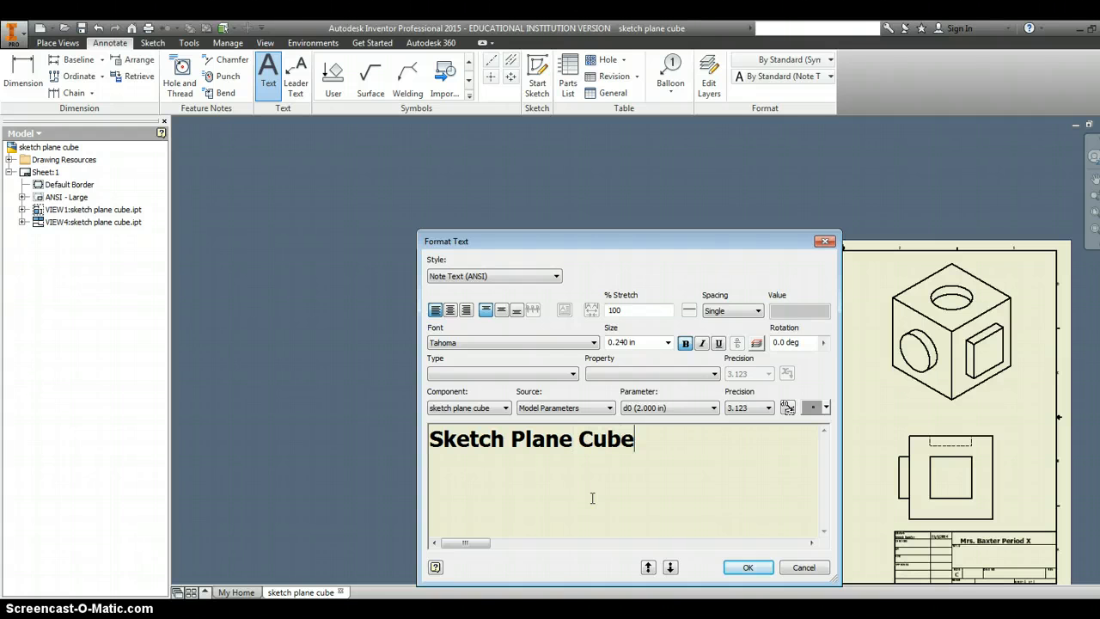
pyautogui.click(748, 569)
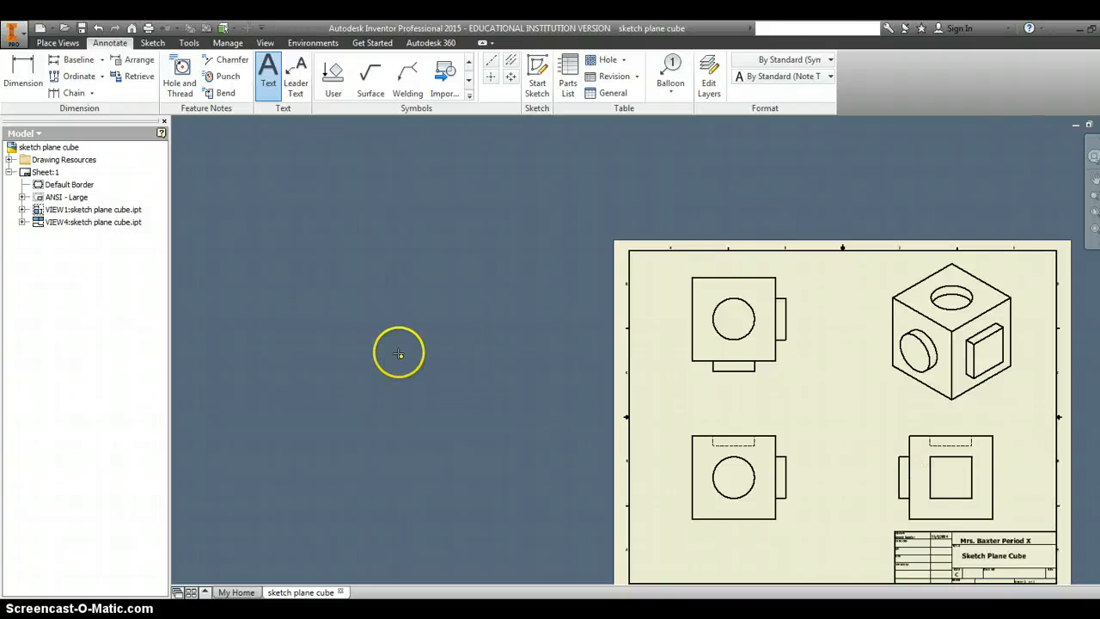
# - Dimension the cube's width below the front view and its height to the right of that view, keeping the default dimension text
pyautogui.click(29, 73)
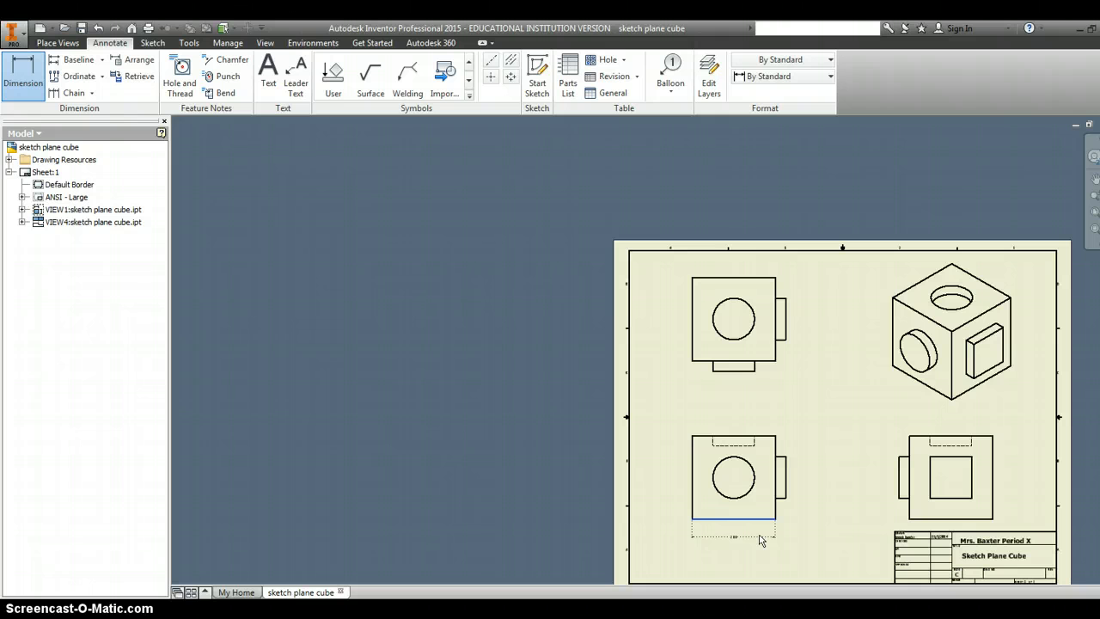
pyautogui.click(760, 540)
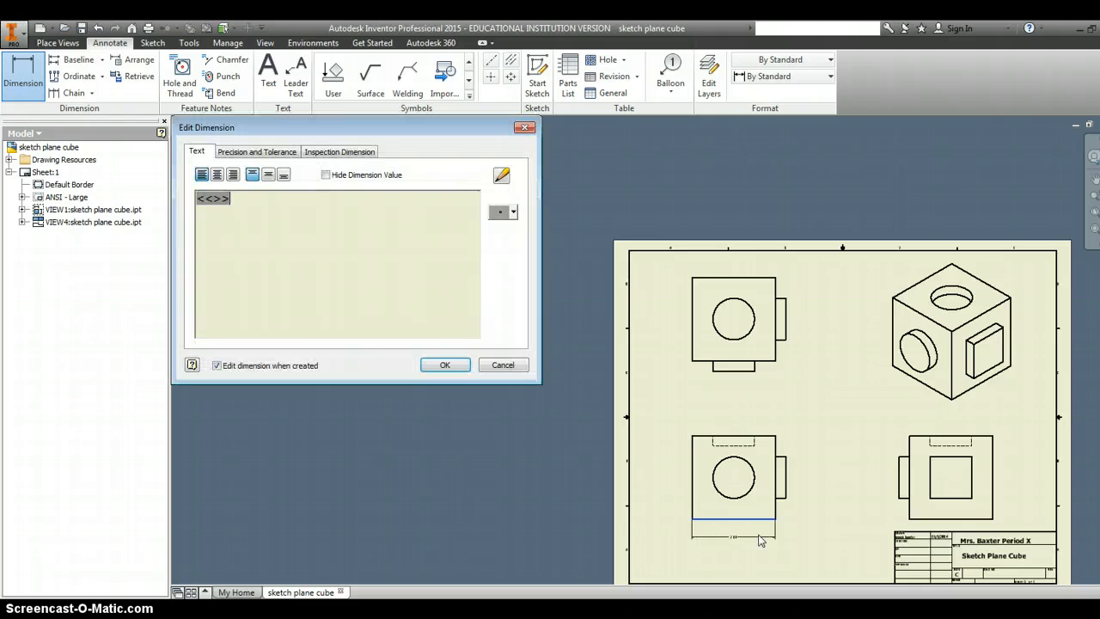
pyautogui.click(467, 368)
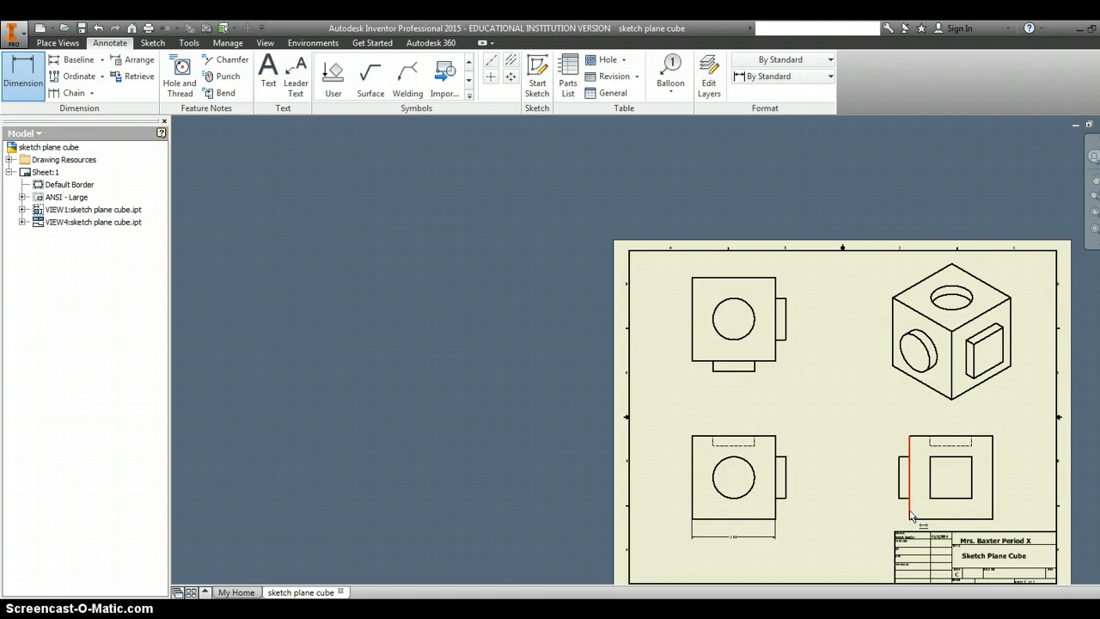
pyautogui.click(776, 507)
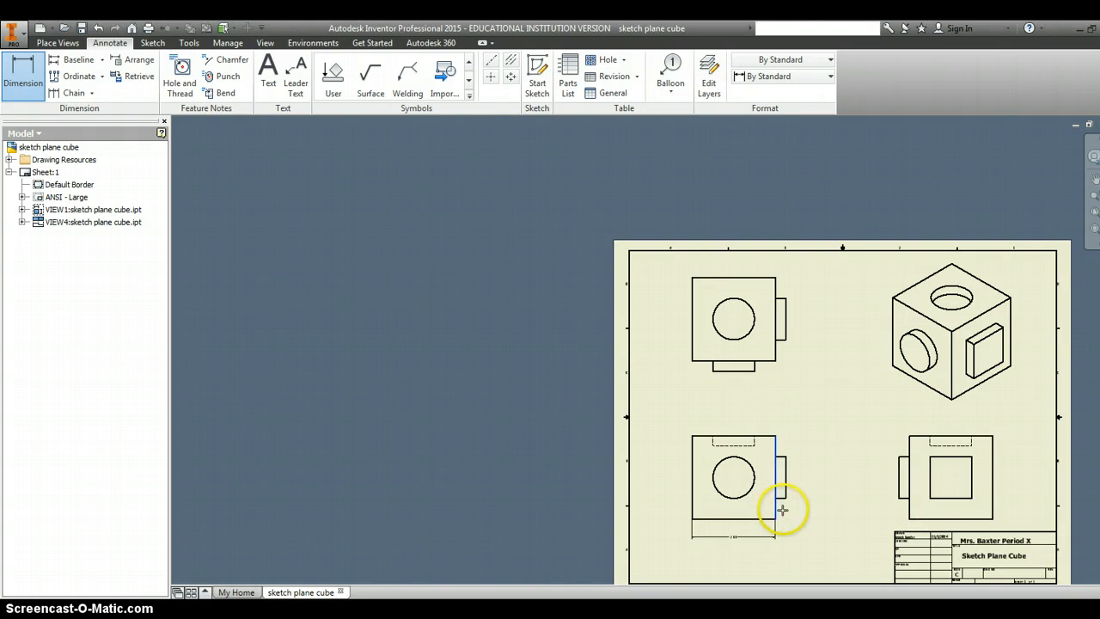
pyautogui.click(804, 516)
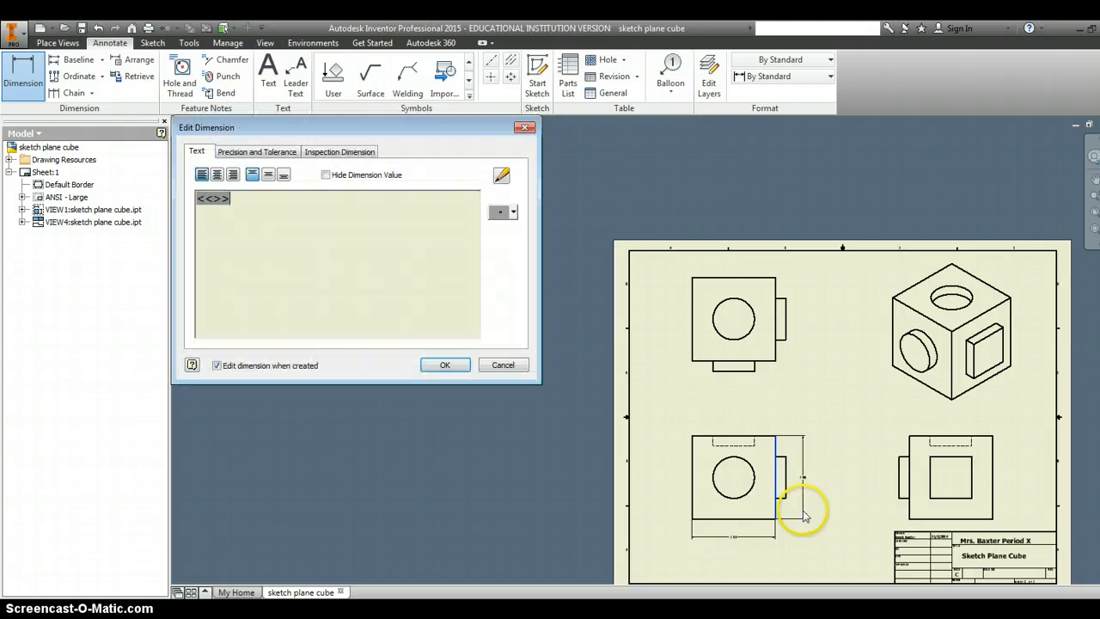
pyautogui.click(444, 365)
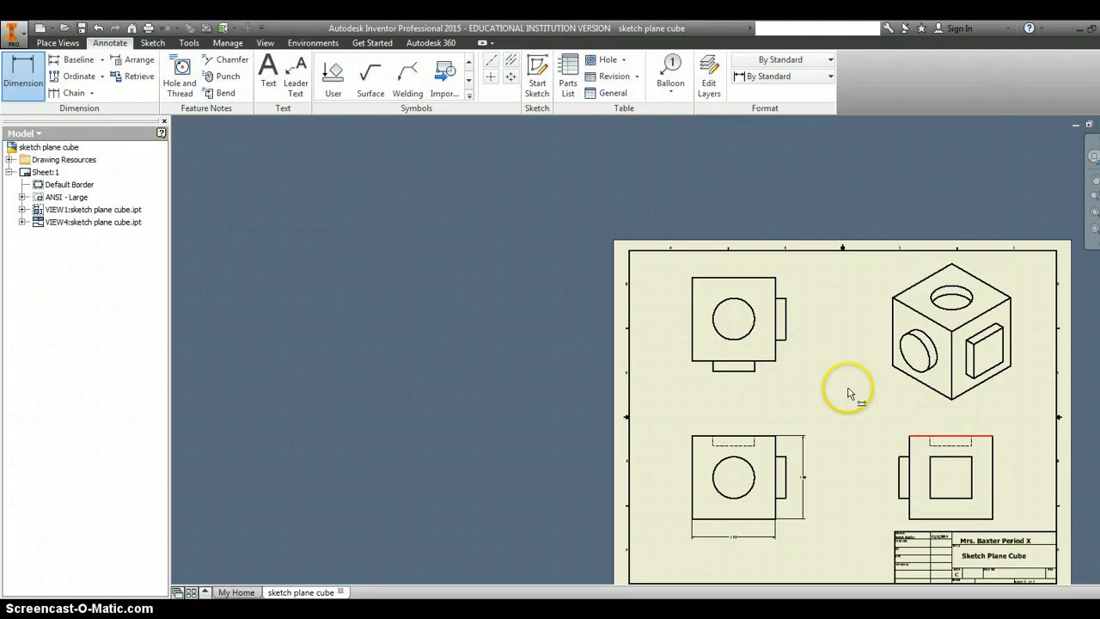
# - Dimension the cube's depth along the right edge of the top view, keeping the default dimension text
pyautogui.click(775, 351)
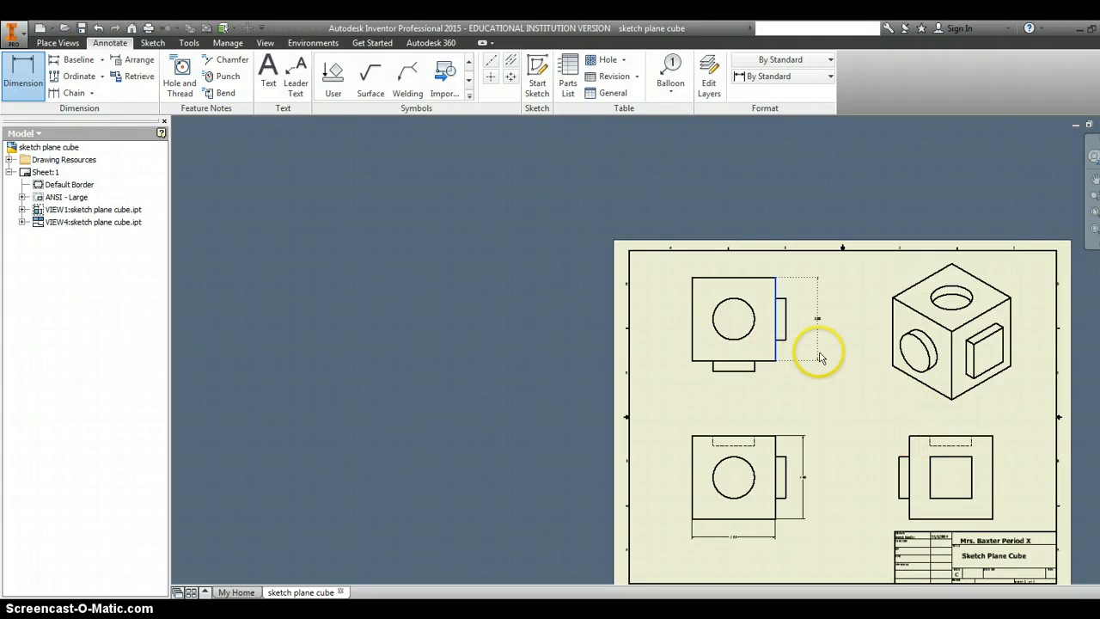
pyautogui.click(805, 357)
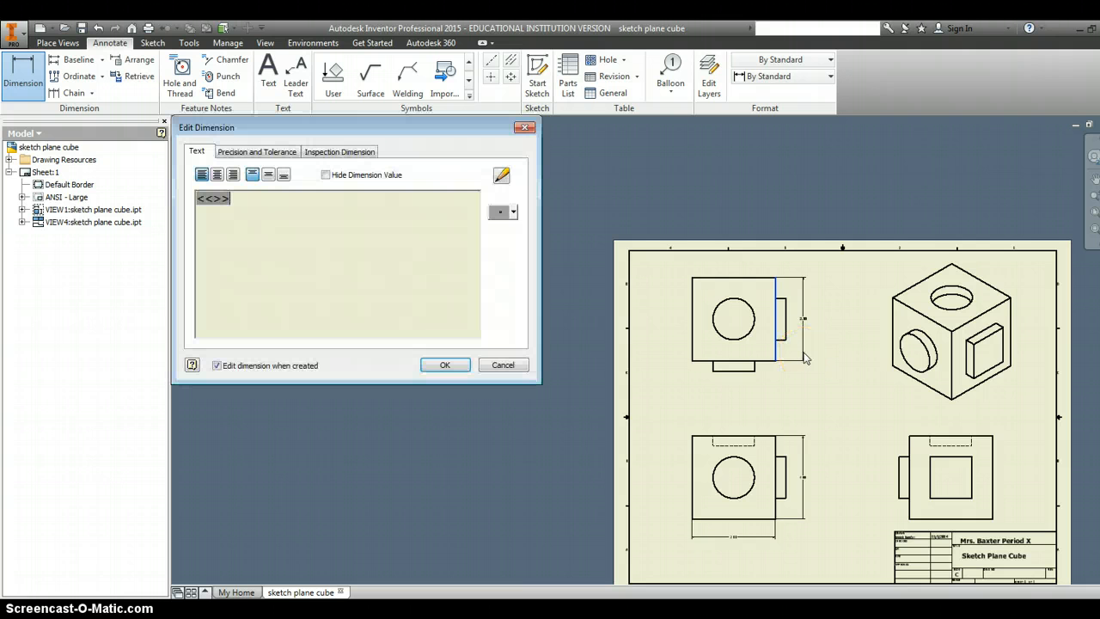
pyautogui.click(446, 366)
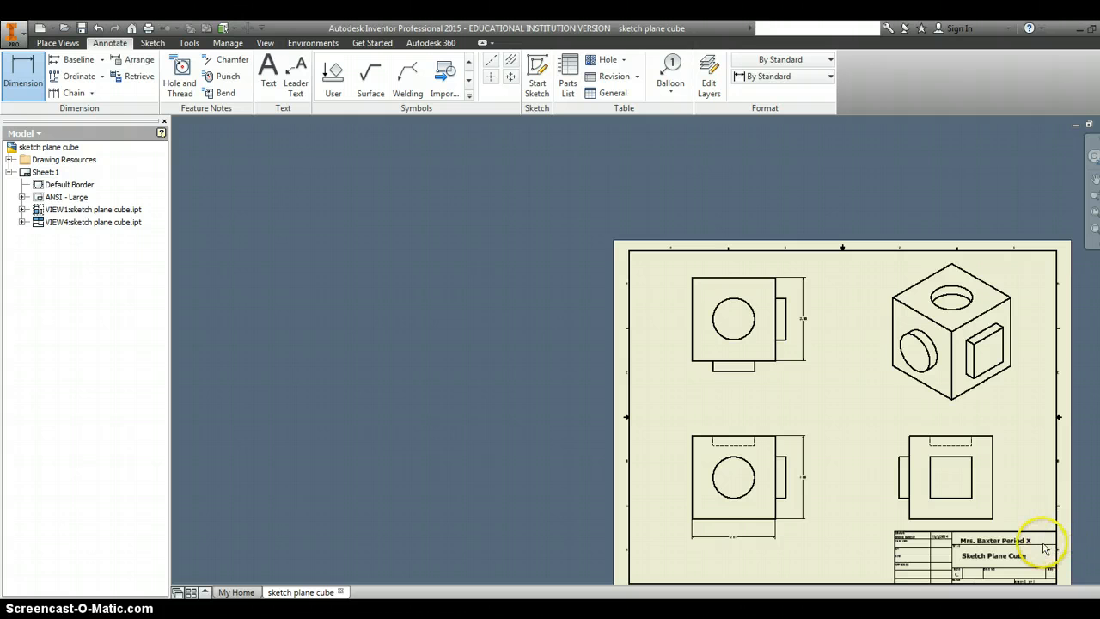
# - Dimension the diameter of the circle in the front view, with its leader ending below and right of the view
pyautogui.click(749, 492)
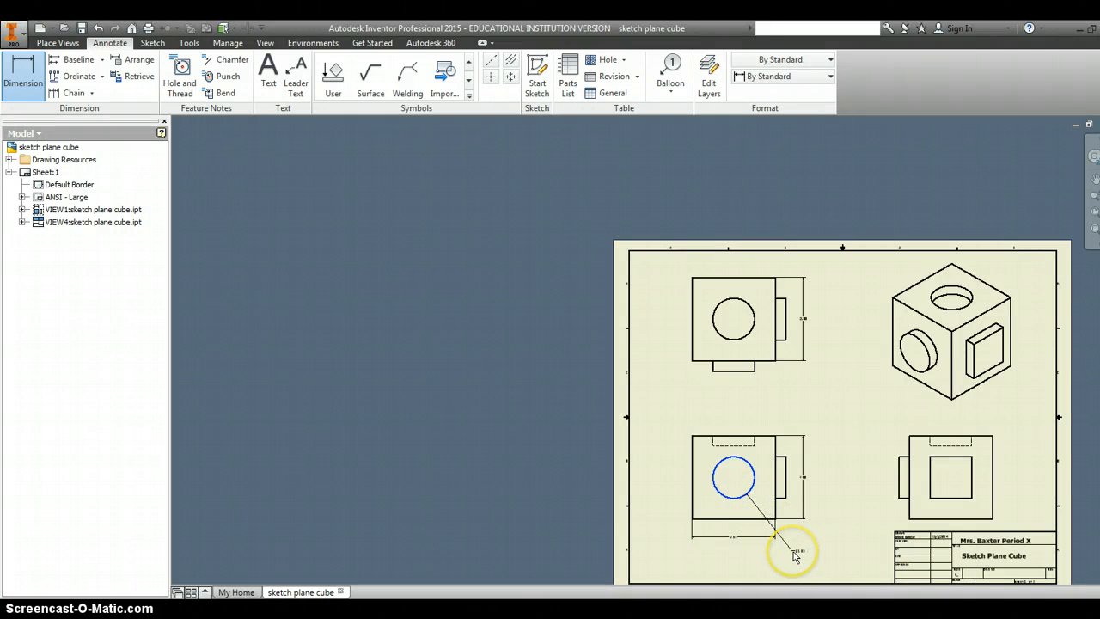
pyautogui.click(796, 557)
pyautogui.click(440, 366)
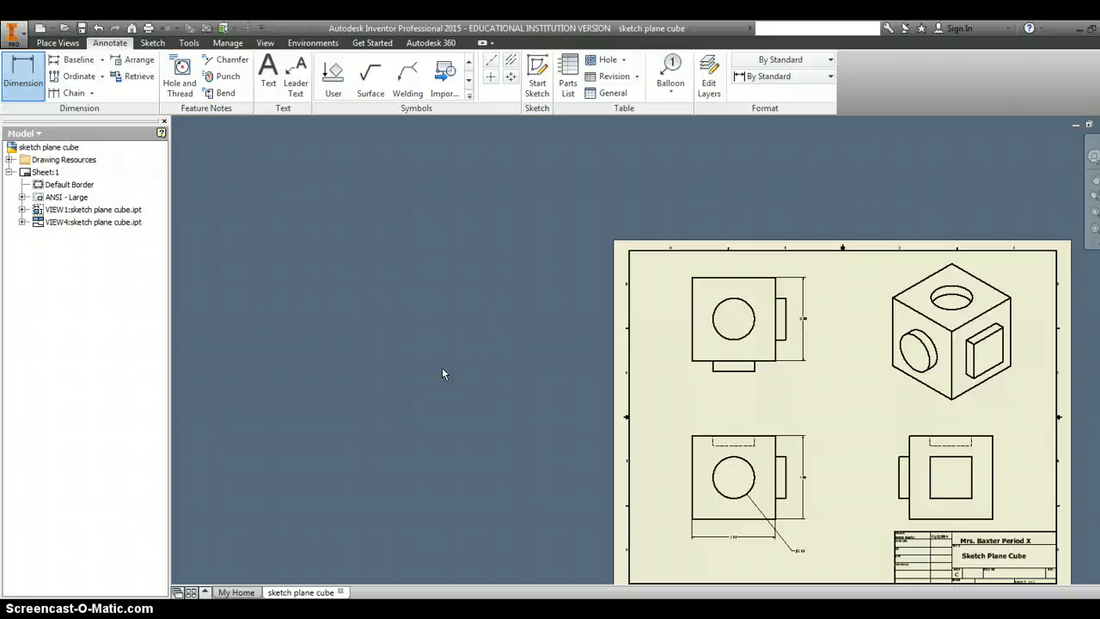
# - Dimension the thickness of the boss projecting below the top view, placing it right of the boss with the default text
pyautogui.click(754, 370)
pyautogui.click(754, 360)
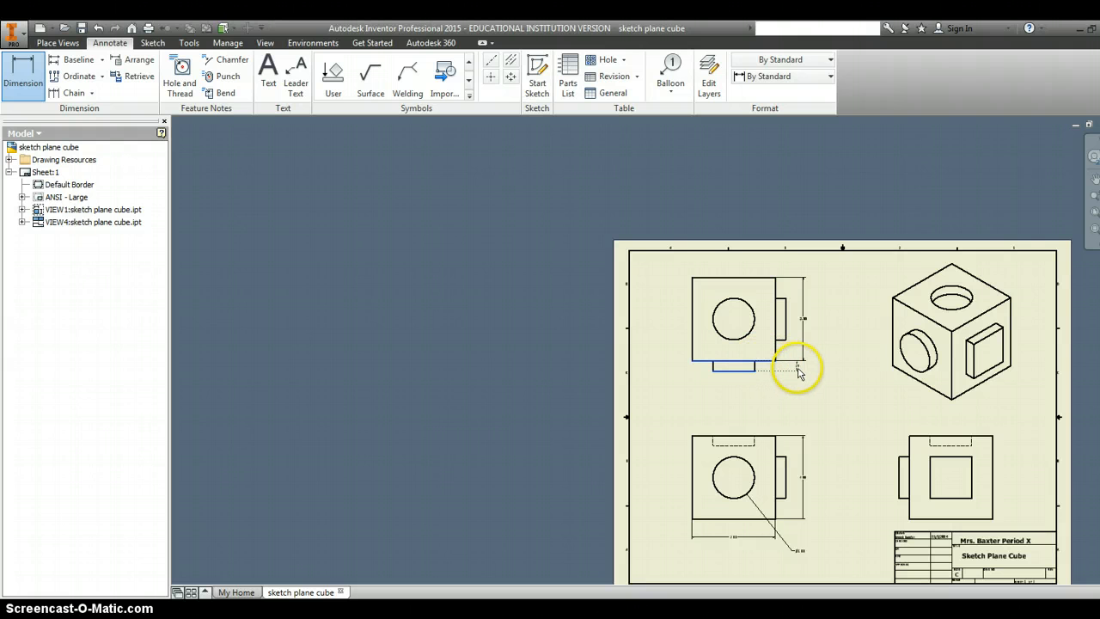
pyautogui.click(791, 370)
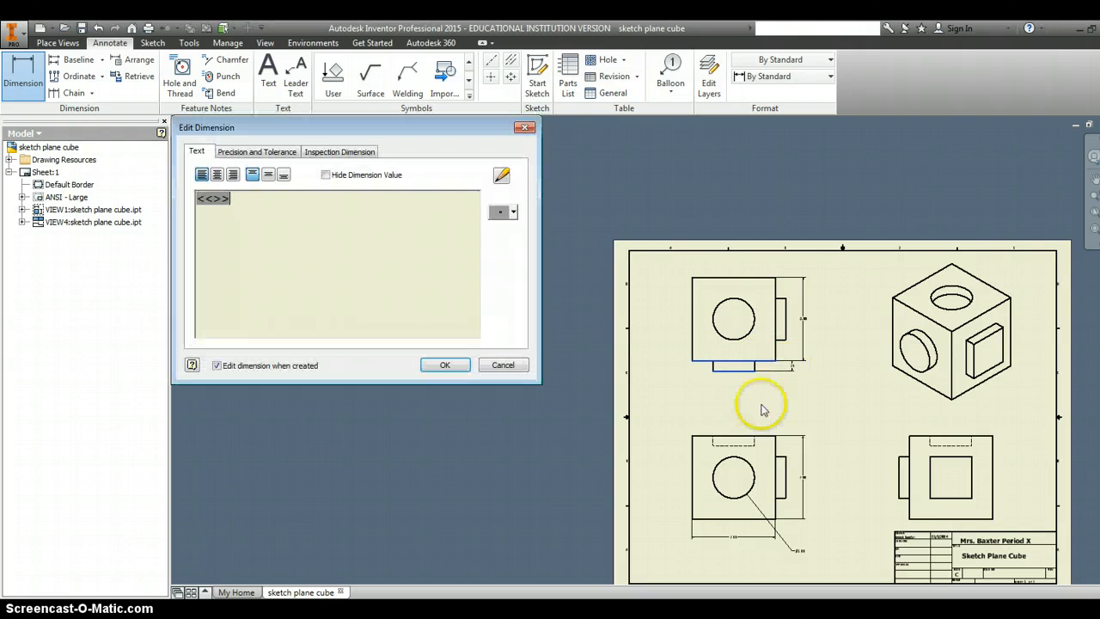
pyautogui.click(452, 365)
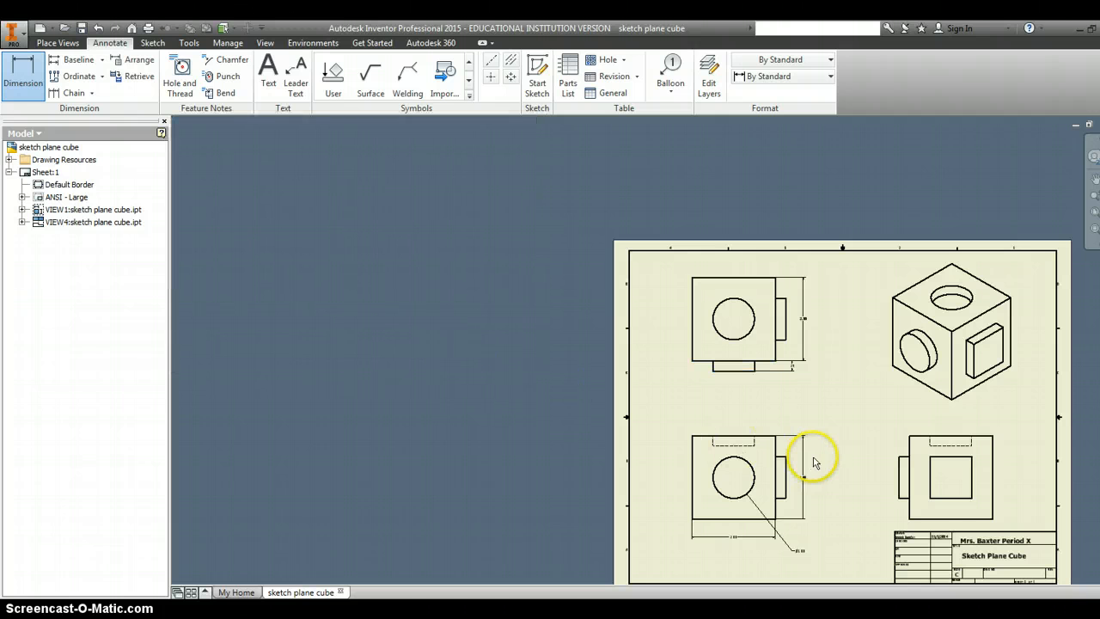
# - Dimension the hidden recess depth from the side view's top edge, placing it left of that view with the default text
pyautogui.click(931, 438)
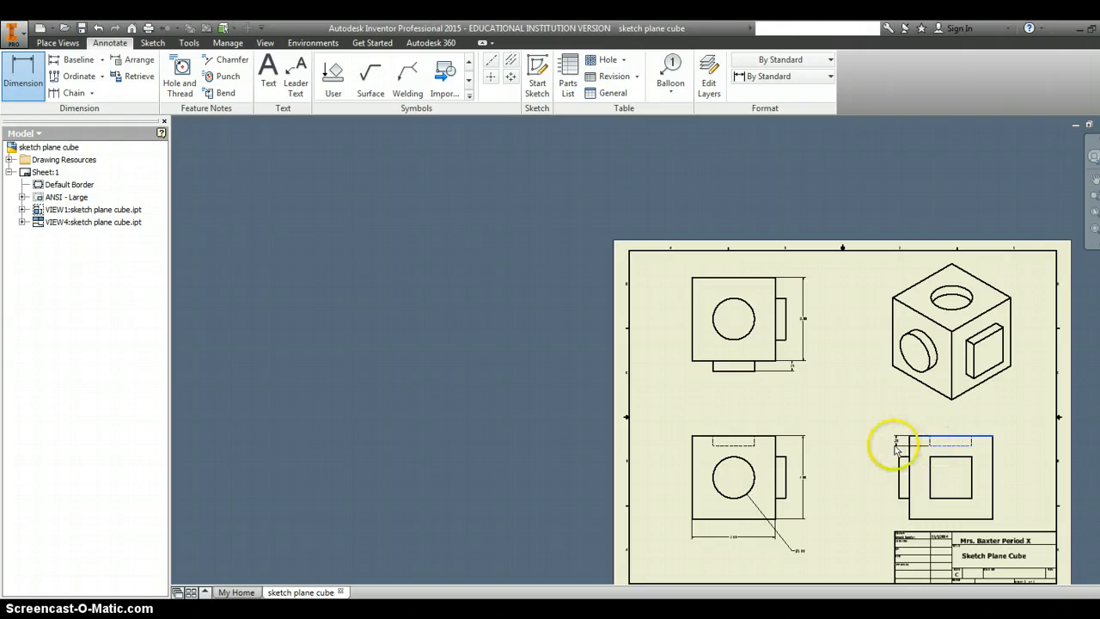
pyautogui.click(685, 412)
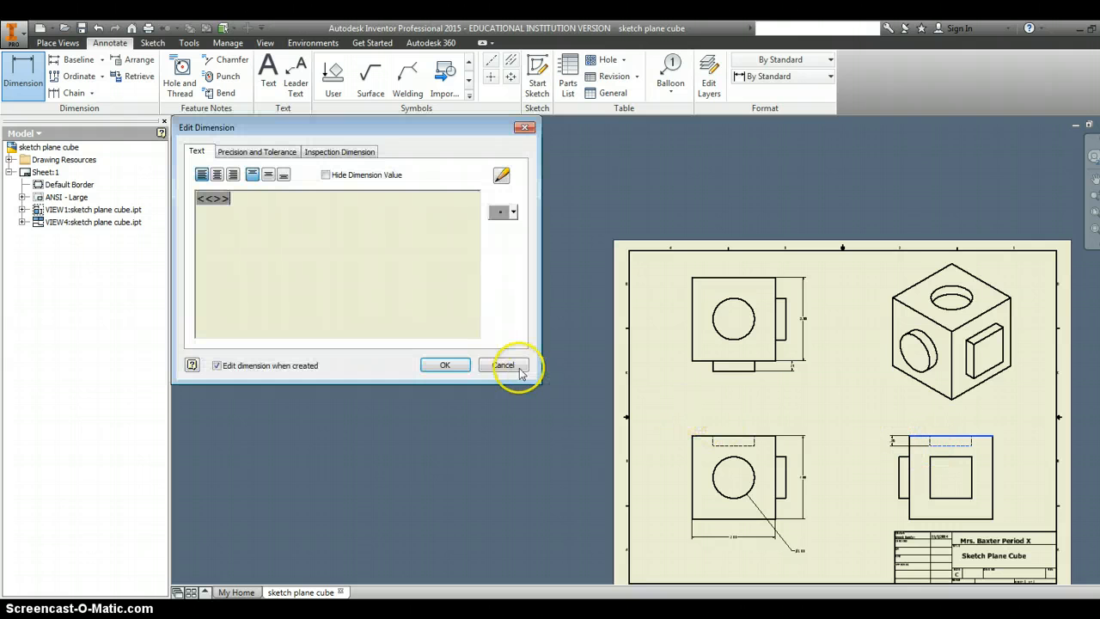
pyautogui.click(452, 365)
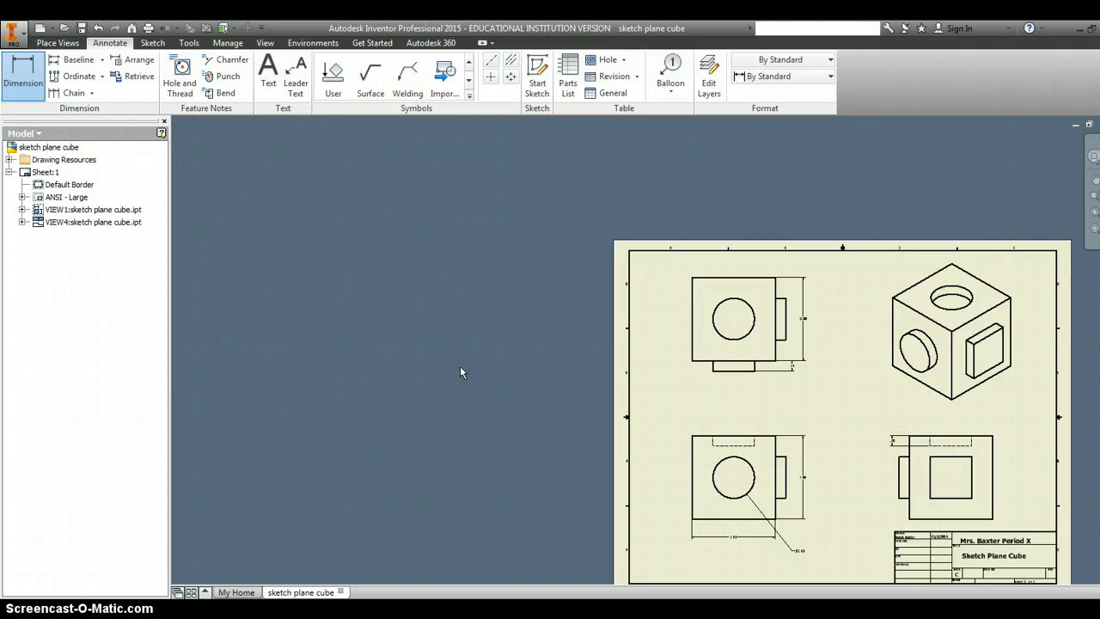
# - Dimension the side view square's width below it and its height to its right, keeping the default dimension text
pyautogui.click(929, 499)
pyautogui.click(970, 497)
pyautogui.click(945, 513)
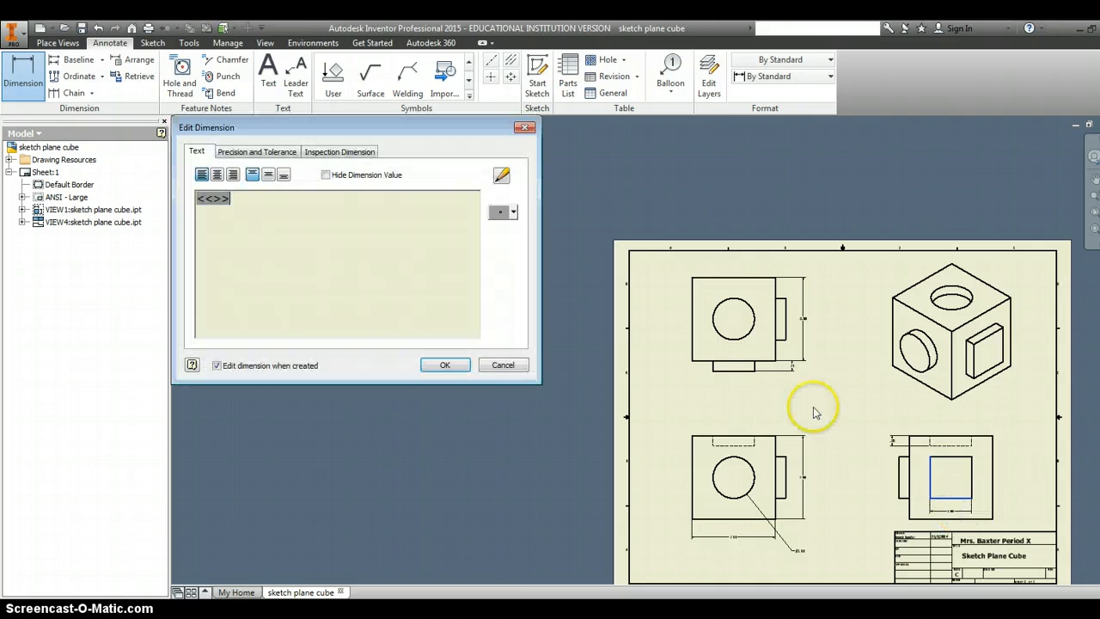
pyautogui.click(449, 365)
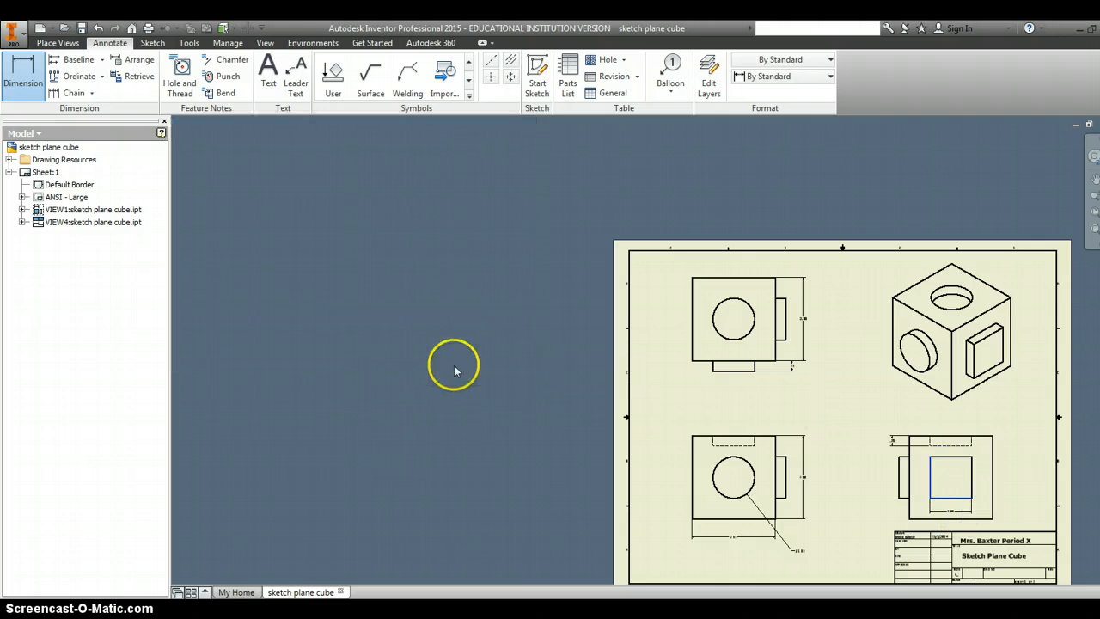
pyautogui.click(974, 466)
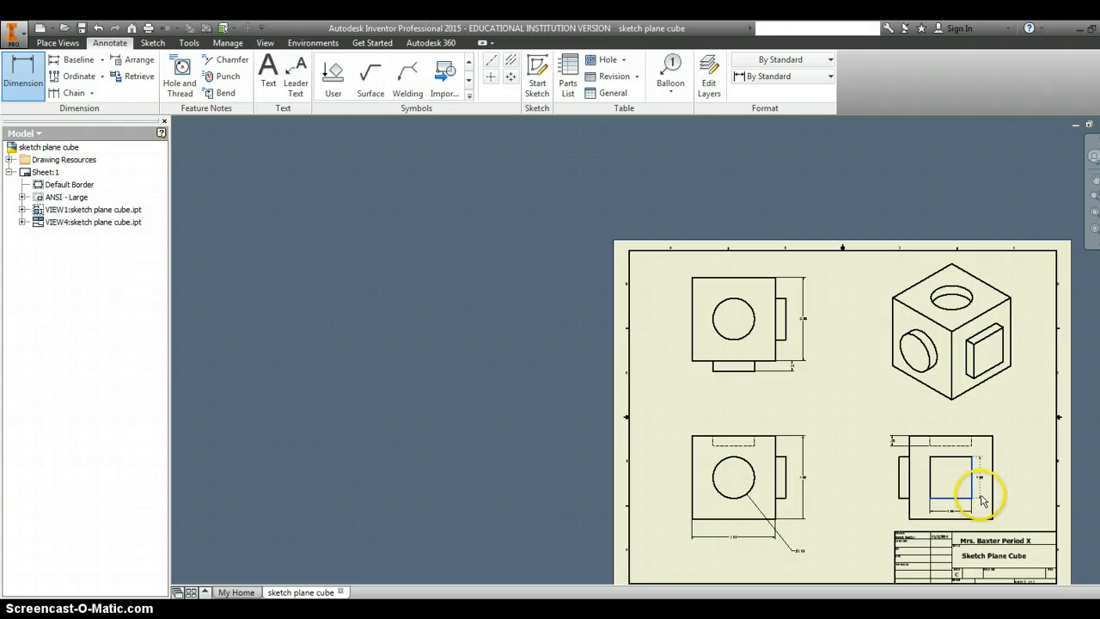
pyautogui.click(984, 503)
pyautogui.click(464, 366)
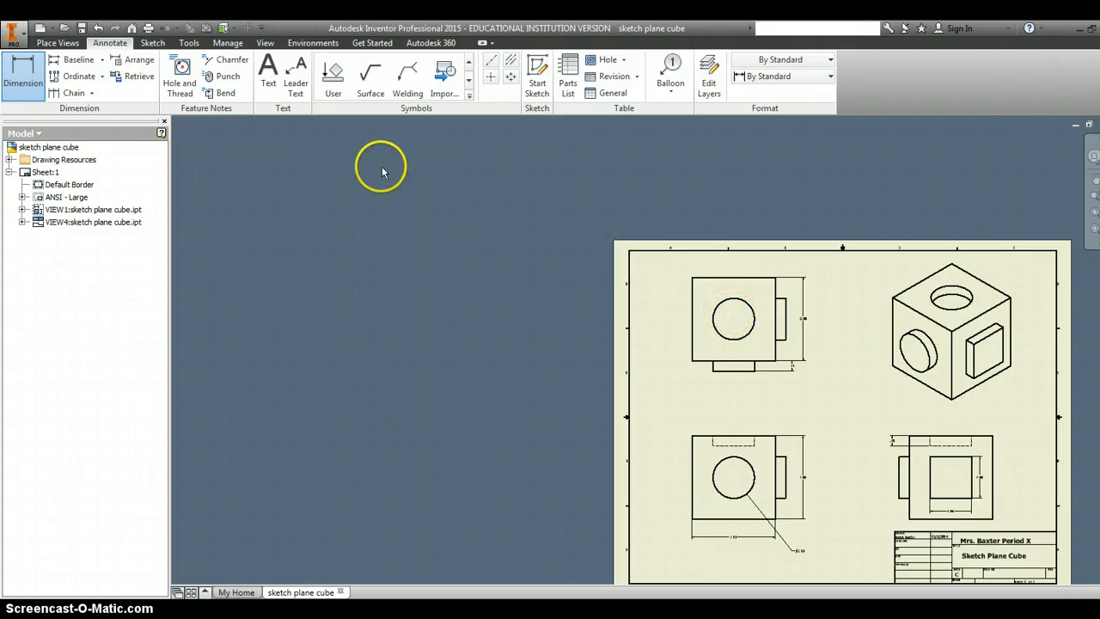
# - Dimension the distance from the top view's upper edge to the circle's center, placed left of the view with the default text
pyautogui.click(732, 278)
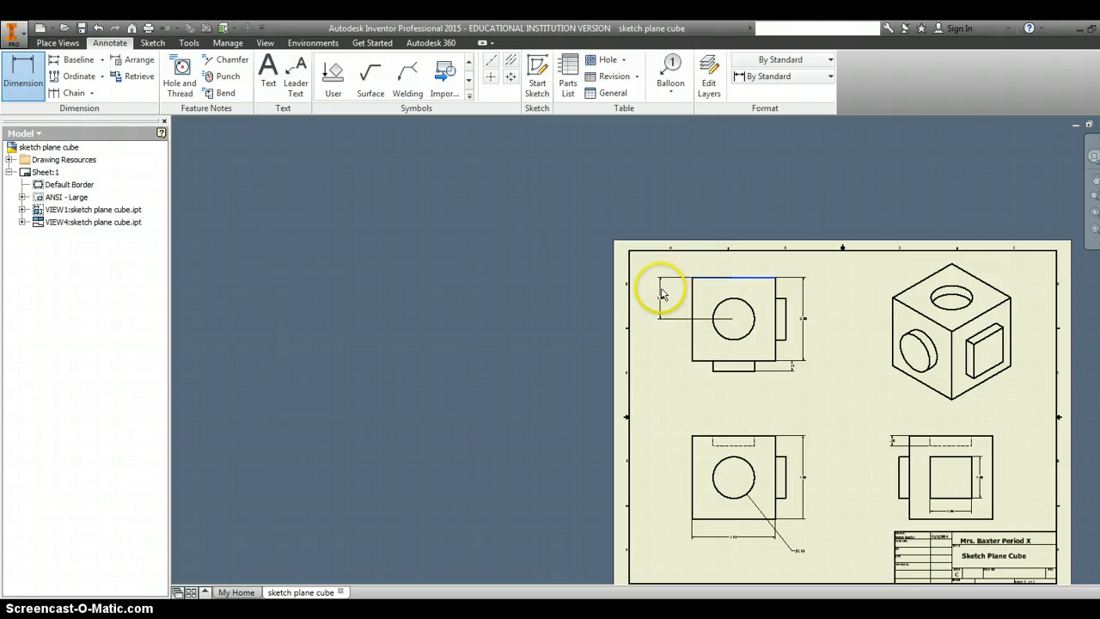
pyautogui.click(659, 288)
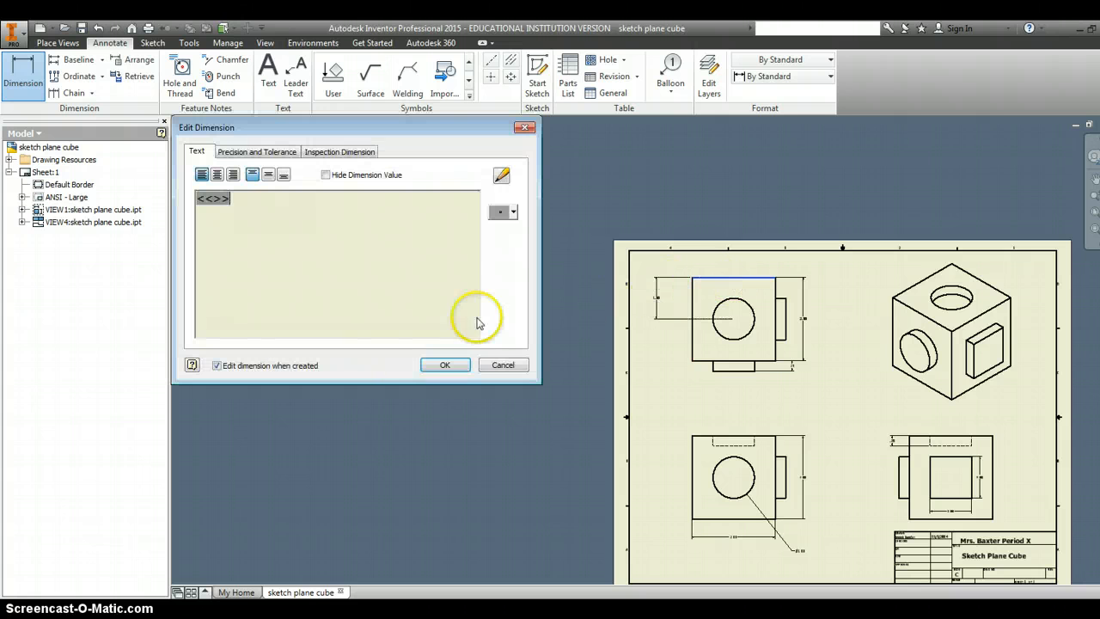
pyautogui.click(450, 365)
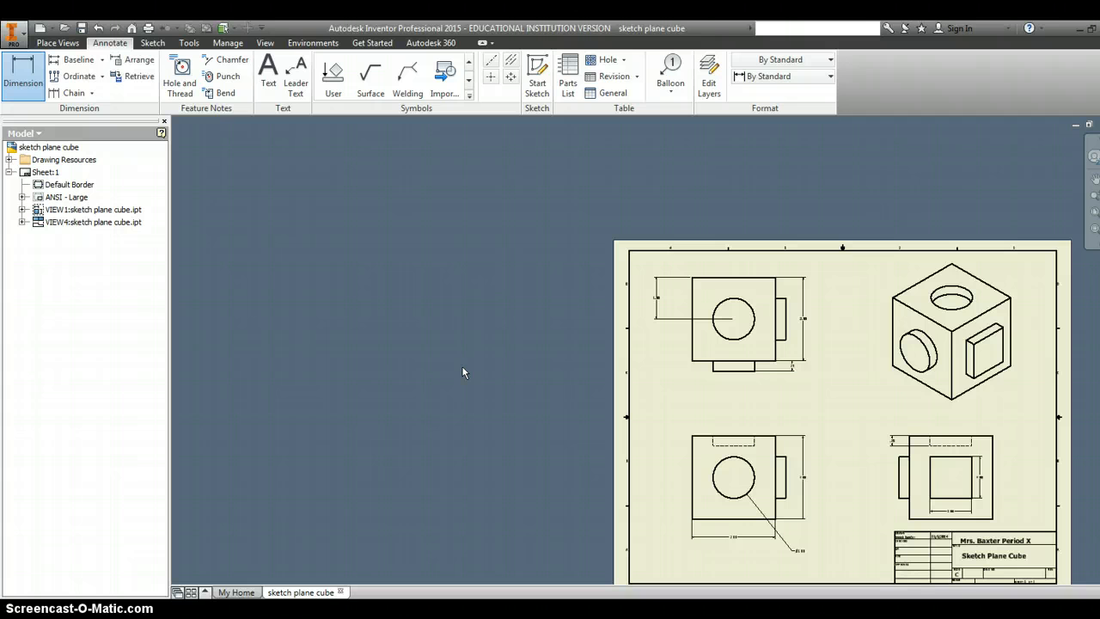